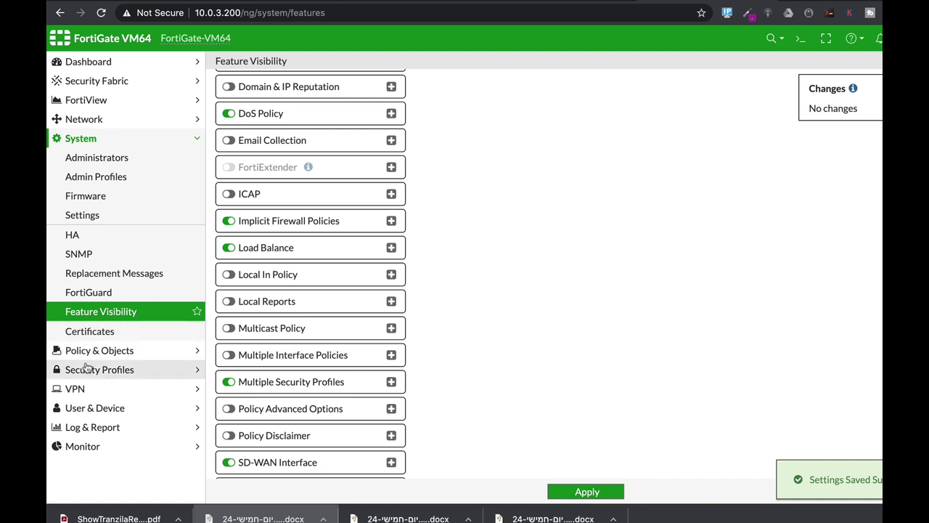
- Start a new virtual server under the policy objects and name it webserver
left_click(97, 350)
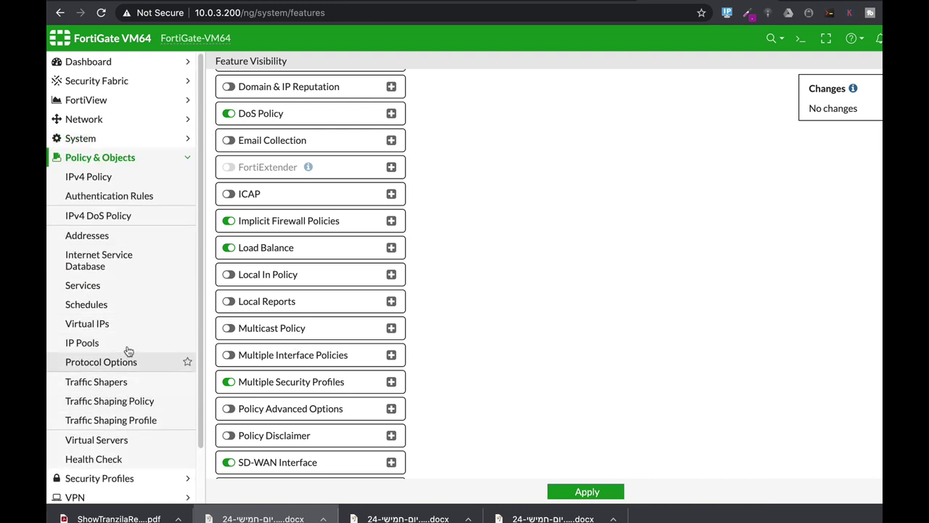
left_click(130, 440)
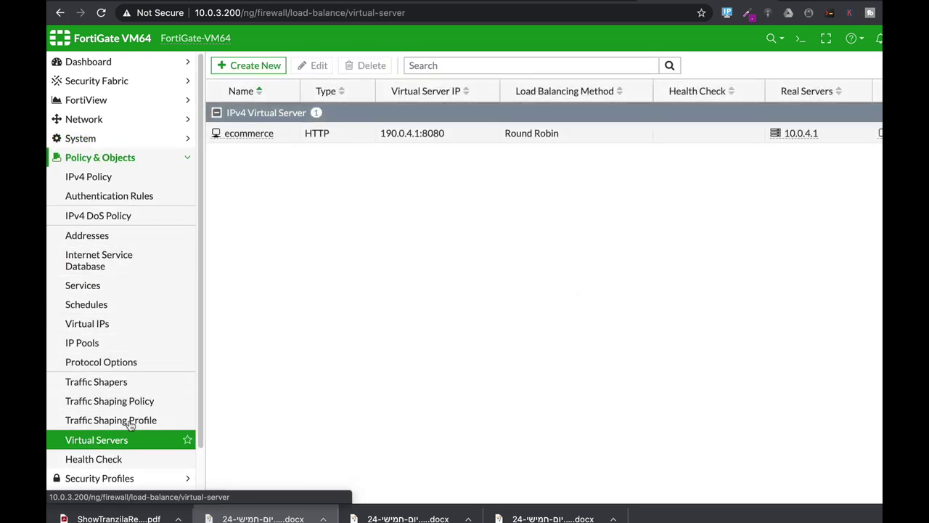
left_click(245, 66)
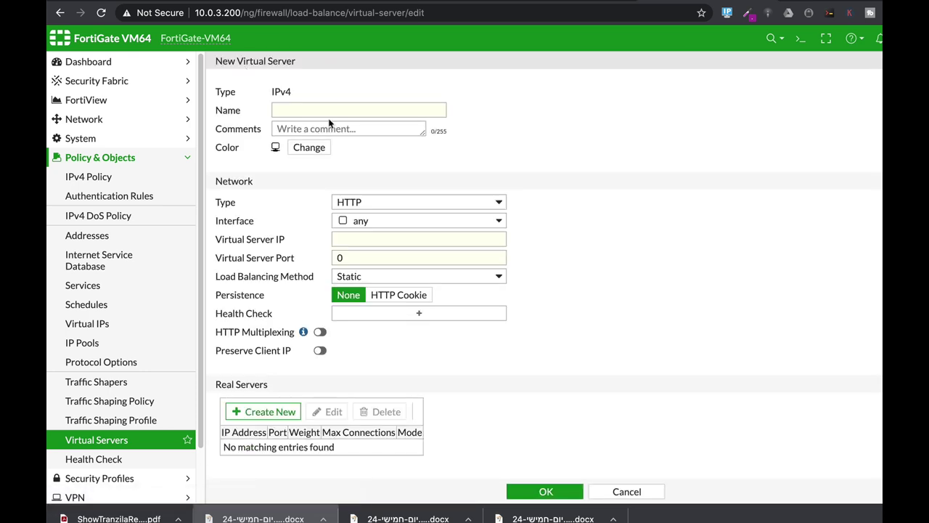
left_click(290, 111)
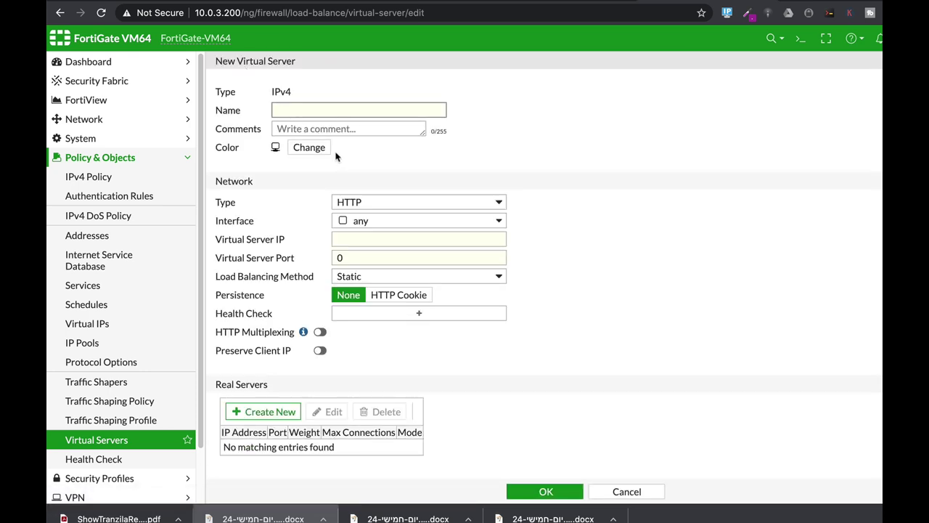
type("webserver")
- Use the HTTP type and the WAN (port1) interface for the new virtual server
left_click(348, 202)
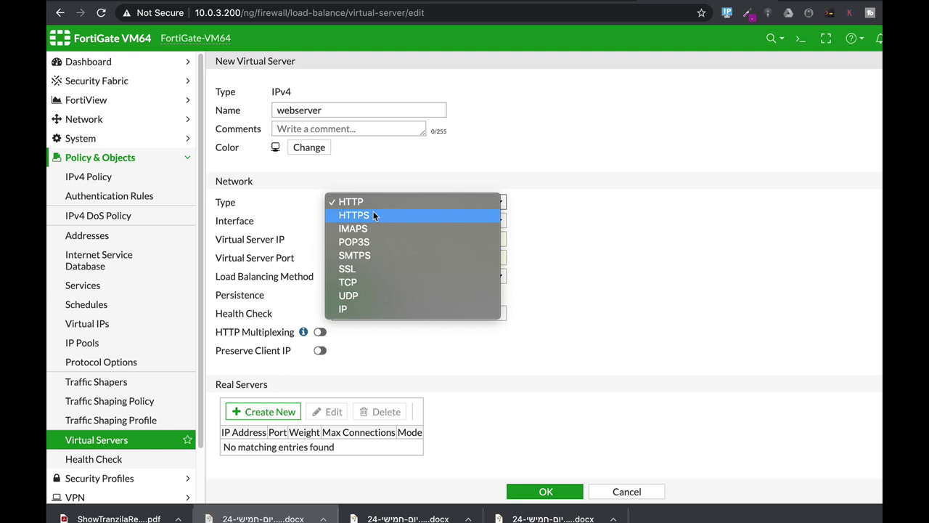
left_click(568, 222)
left_click(406, 225)
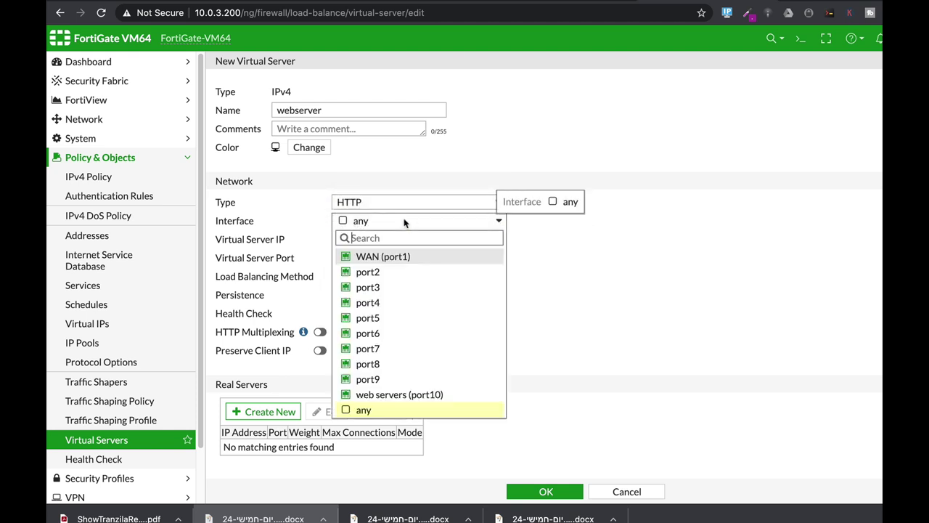
left_click(364, 254)
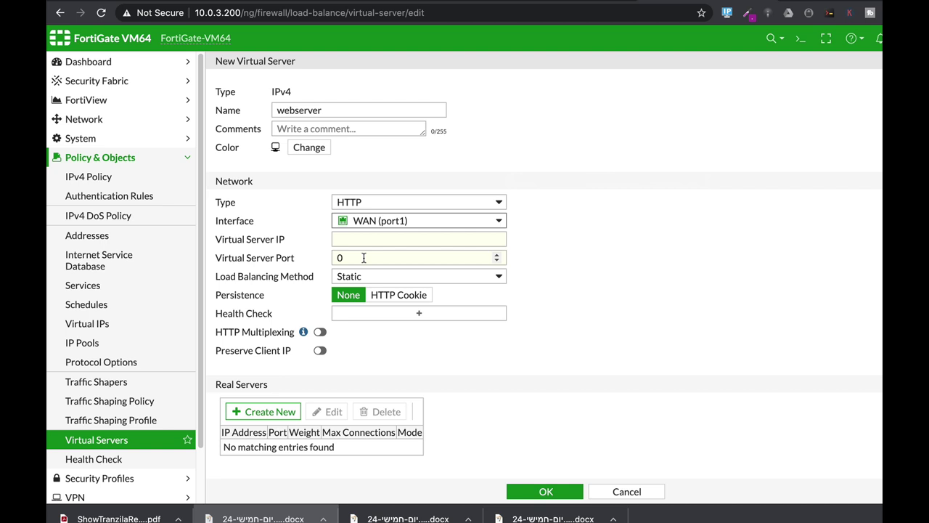
- Set the virtual server IP to 82.0.2.1 and the virtual server port to 8080
left_click(360, 239)
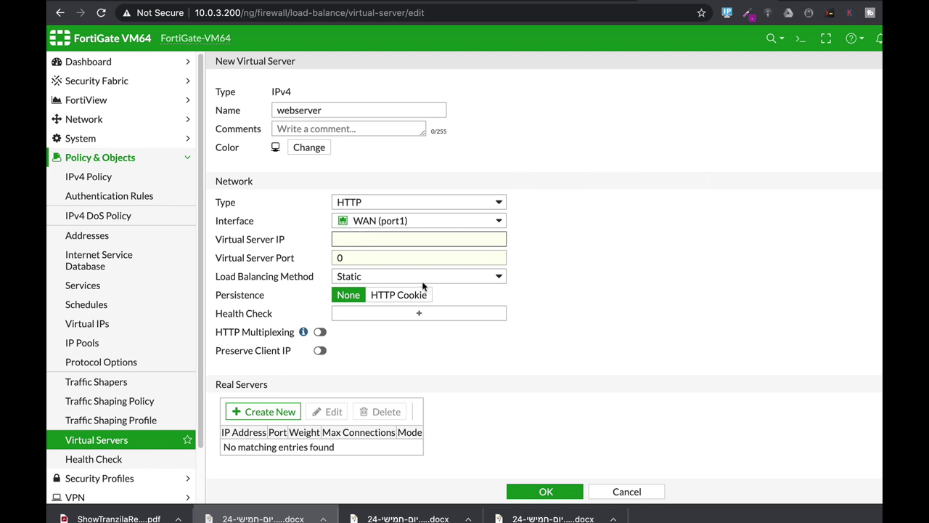
type("82.0")
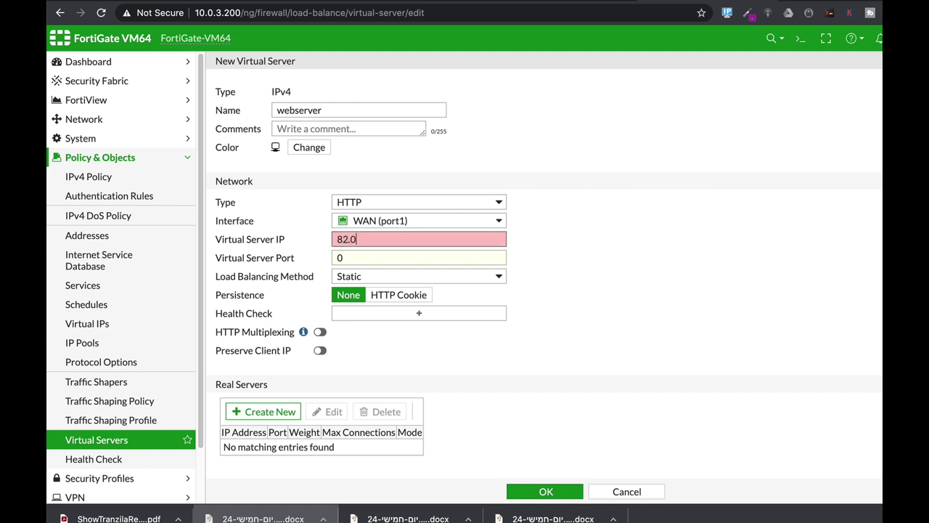
type(".2.1")
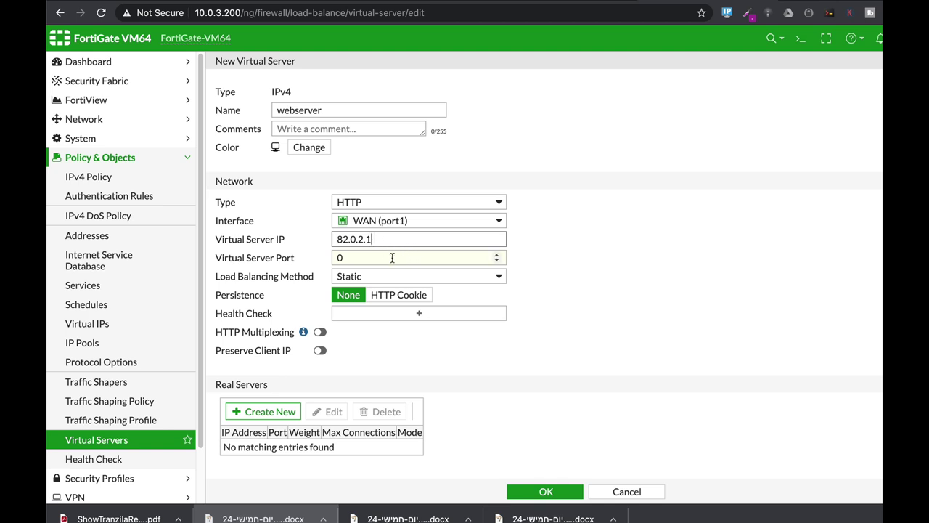
left_click(364, 258)
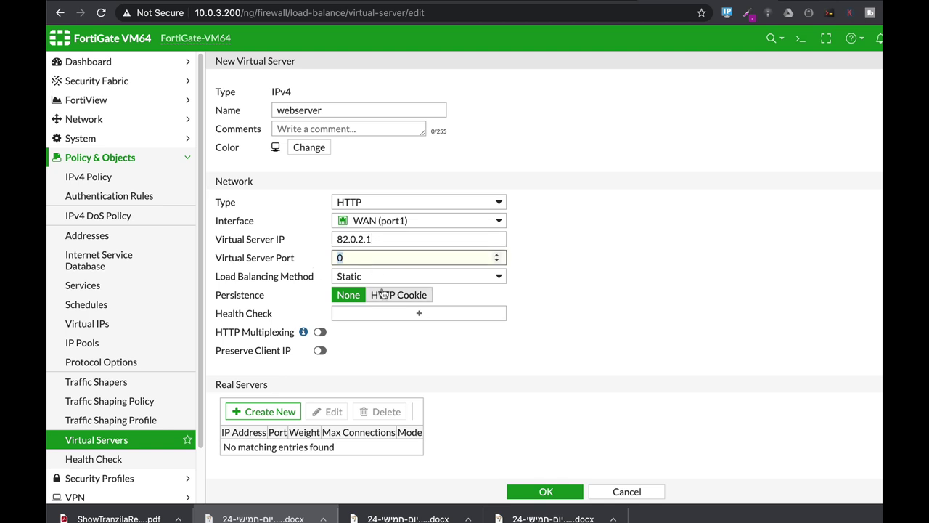
type("8080")
- Set the load balancing method to Round Robin and the persistence to HTTP Cookie
left_click(376, 276)
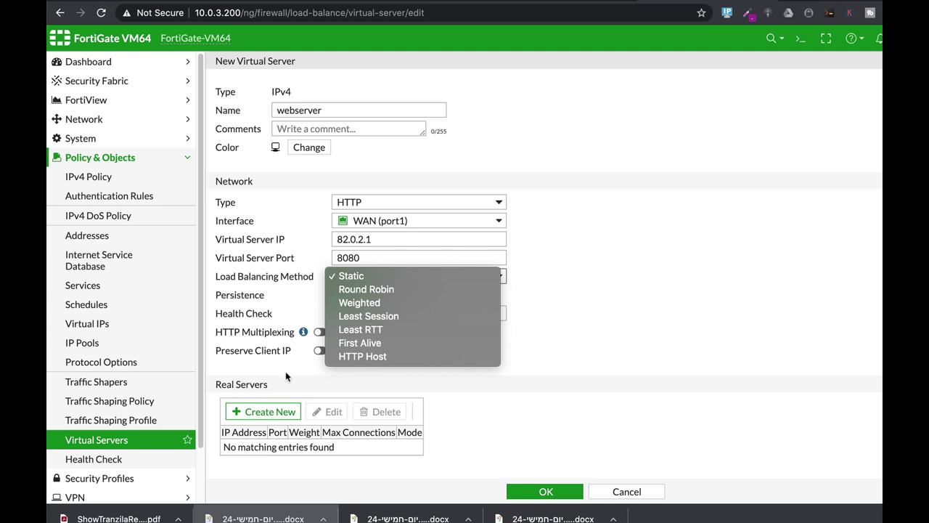
left_click(379, 290)
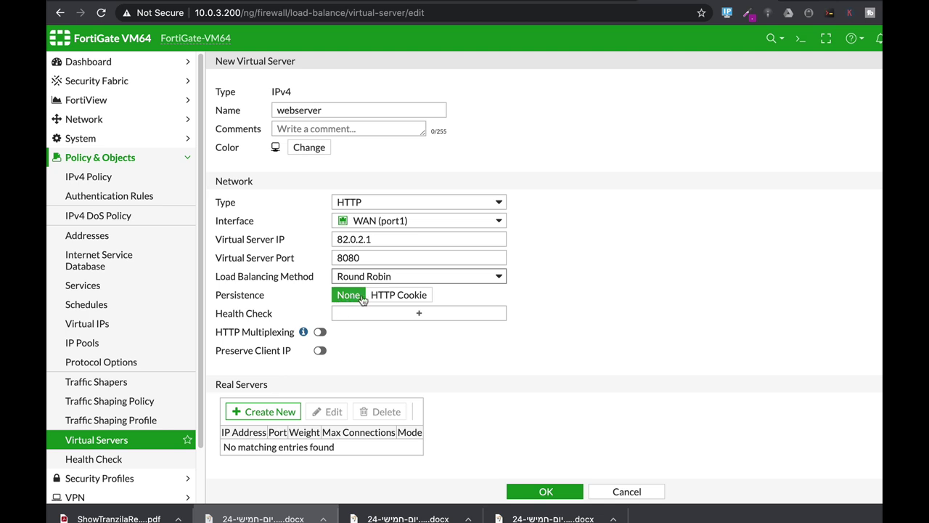
left_click(401, 296)
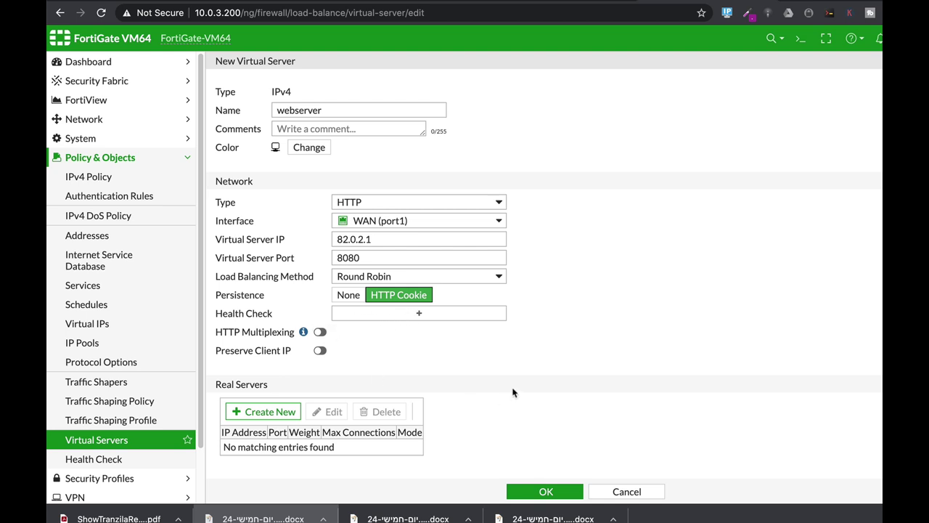
- Add a real server with IP address 10.0.4.1 and port 80 to the virtual server
scroll(513, 390, "down", 1)
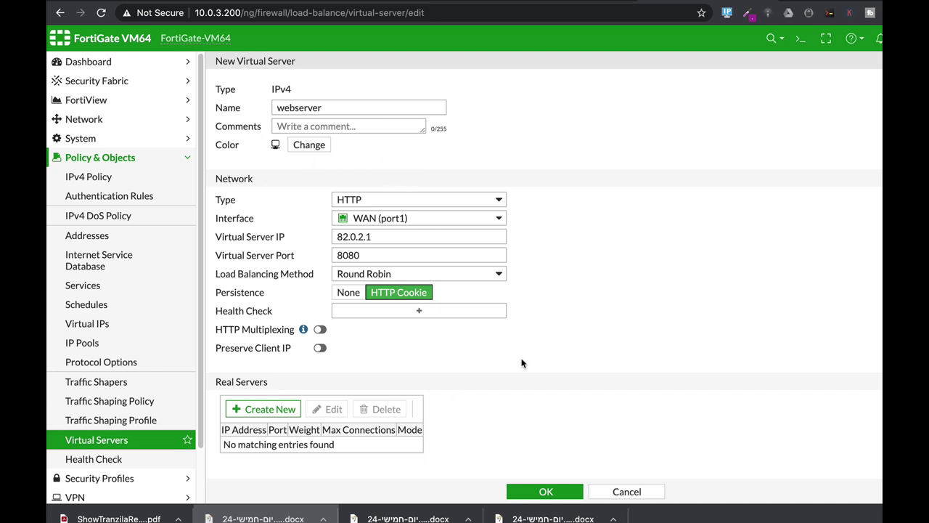
left_click(288, 411)
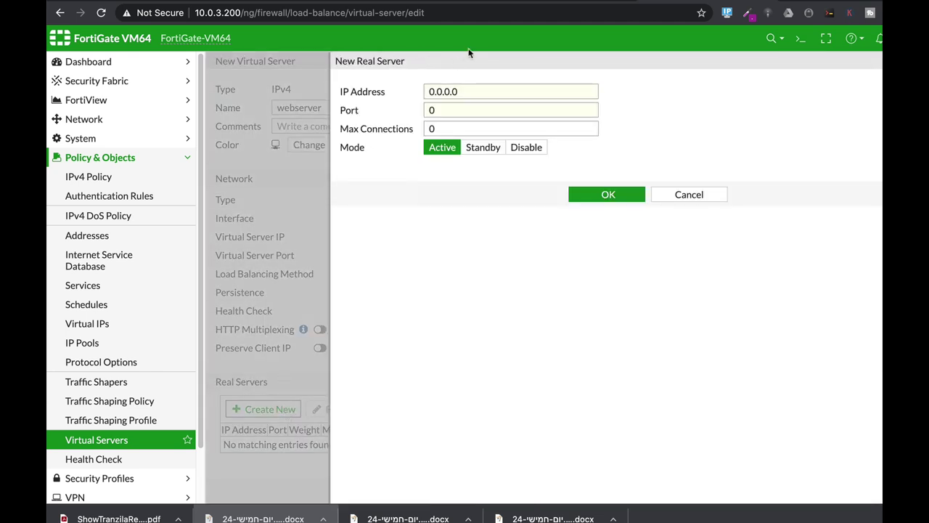
left_click(469, 94)
left_click(382, 92)
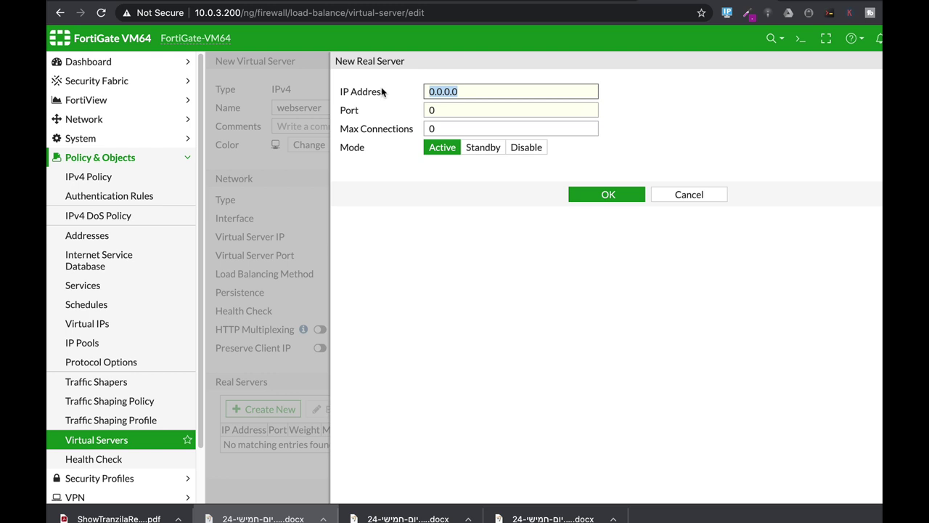
type("10.")
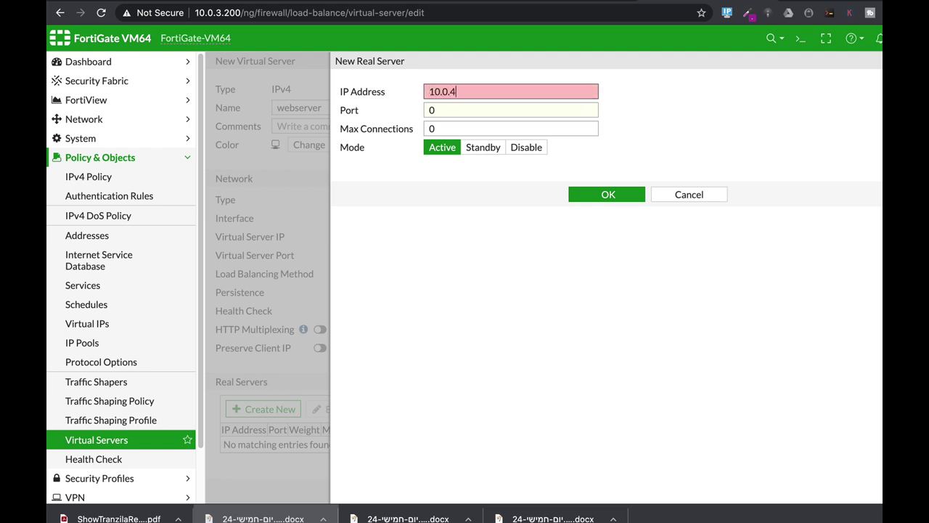
type("0.4.1")
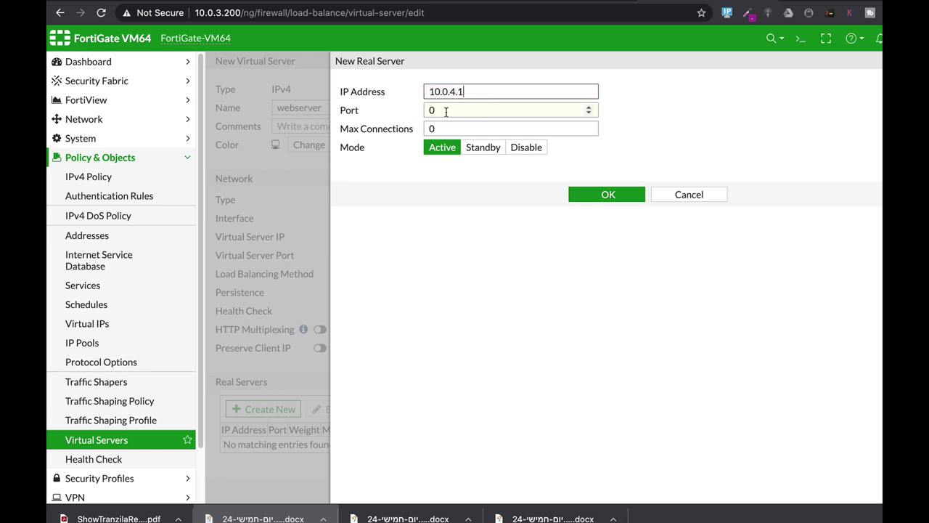
key("Tab")
type("80")
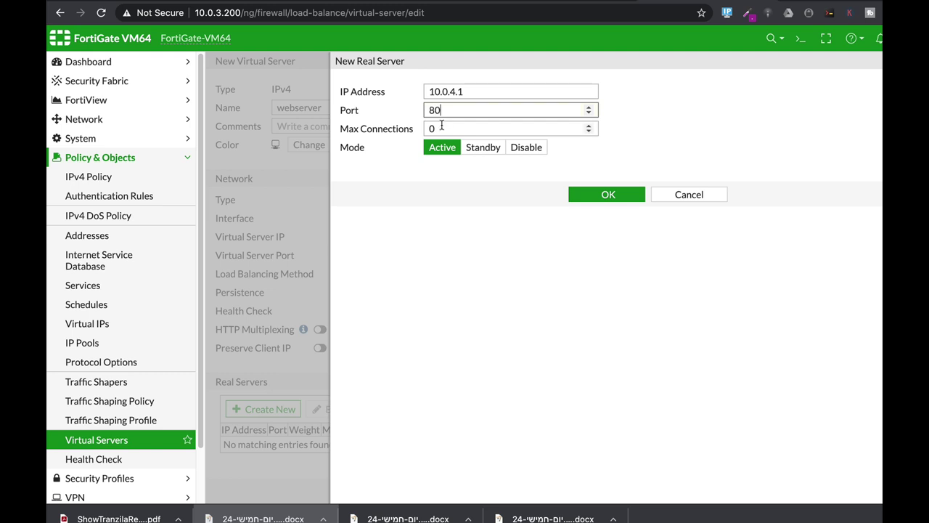
key("Tab")
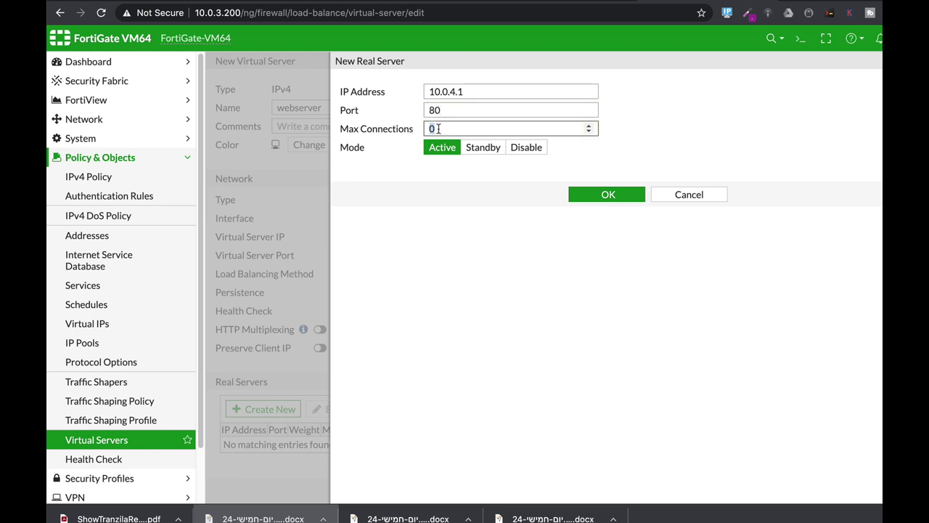
left_click(437, 129)
double_click(437, 129)
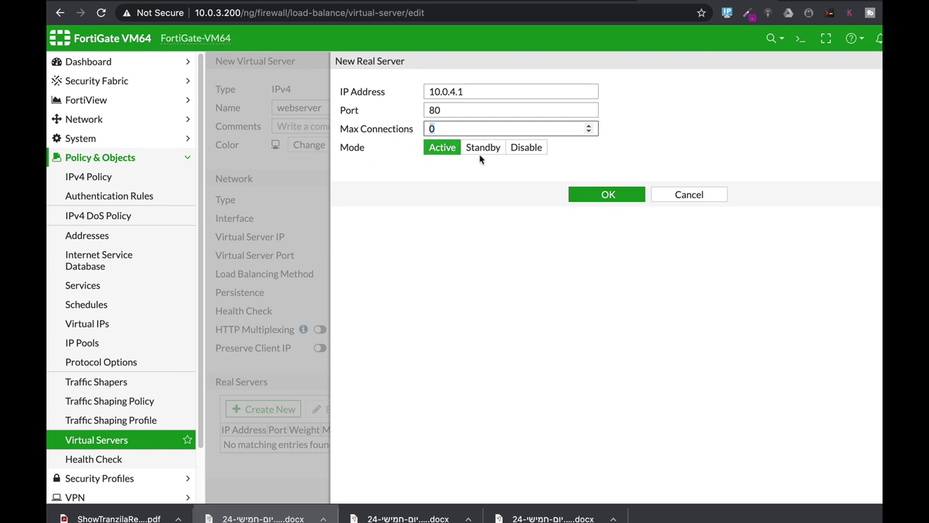
left_click(591, 196)
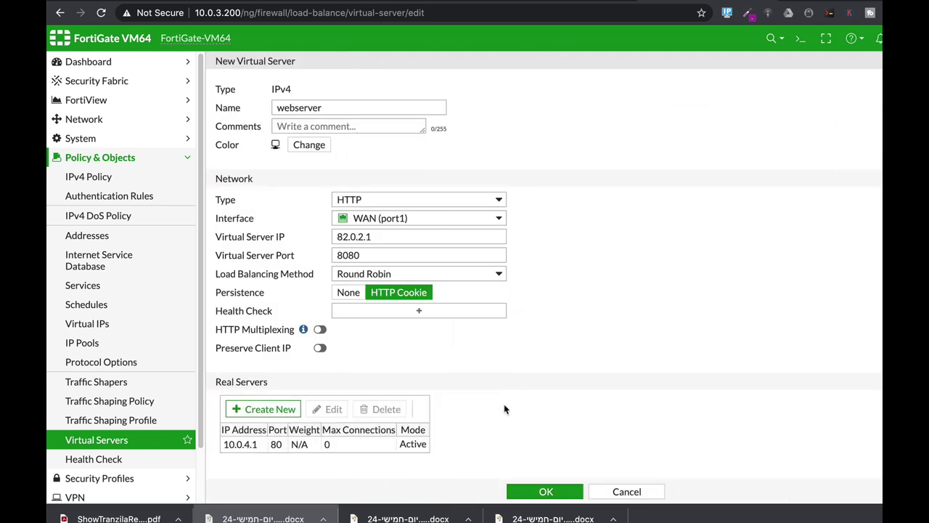
- Add a second real server with IP address 10.0.4.7 and port 80, and save the virtual server
left_click(263, 409)
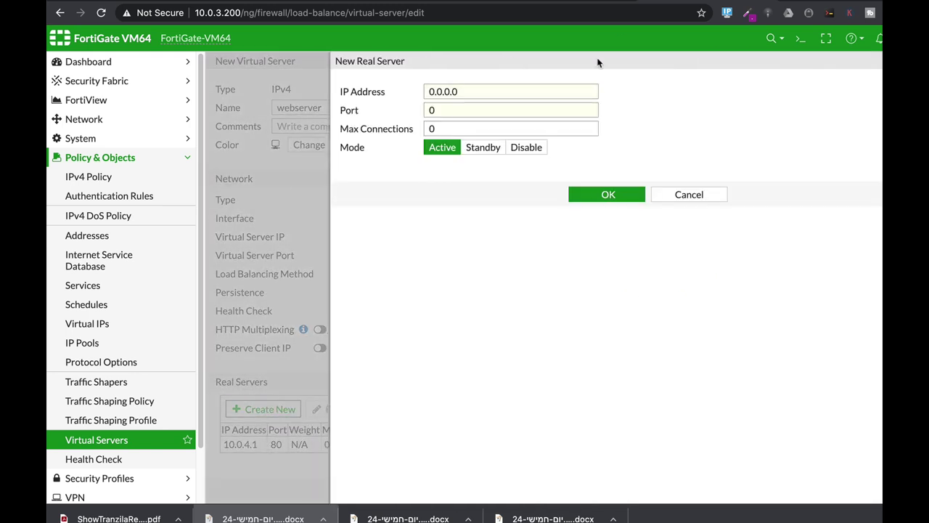
double_click(449, 93)
type("1")
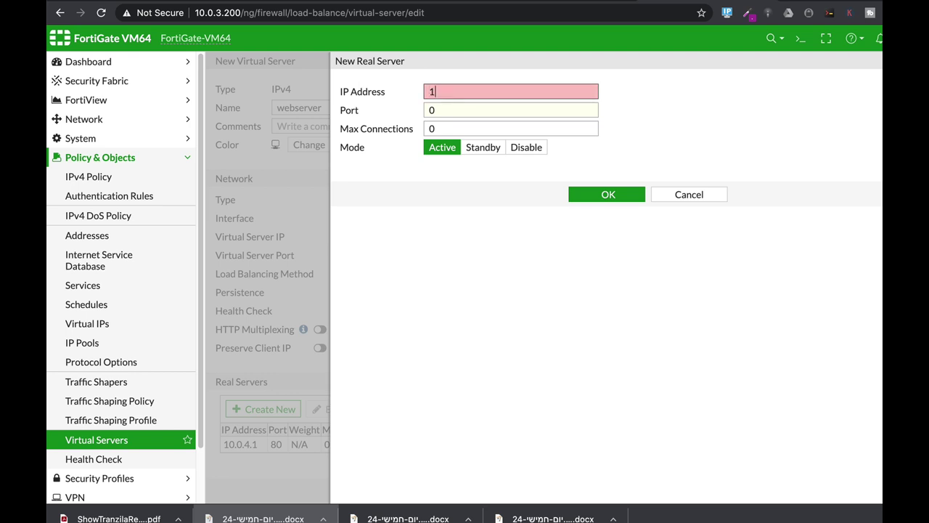
type("0.0.4.7")
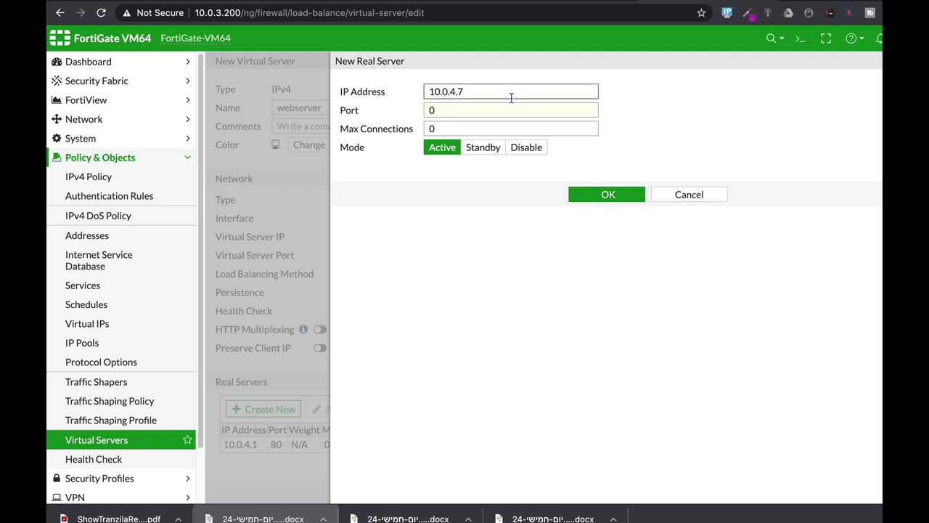
key("Tab")
type("80")
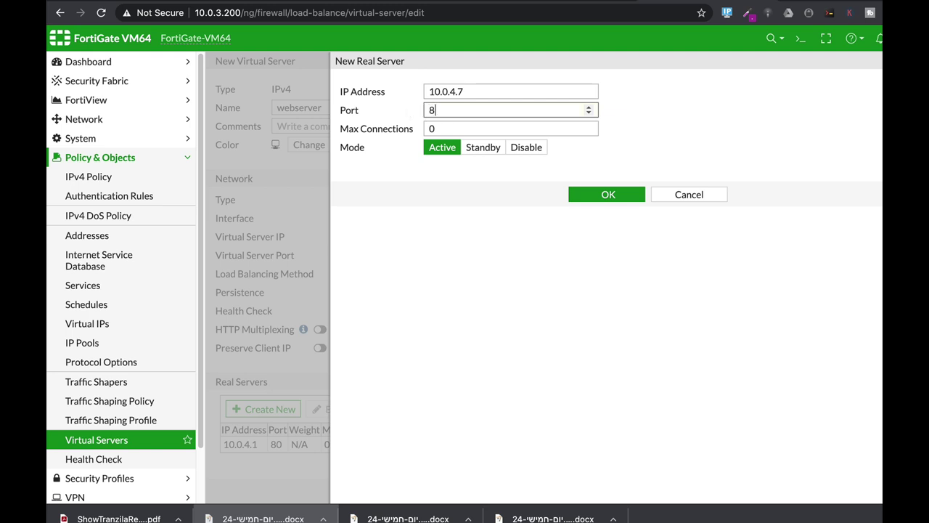
left_click(431, 128)
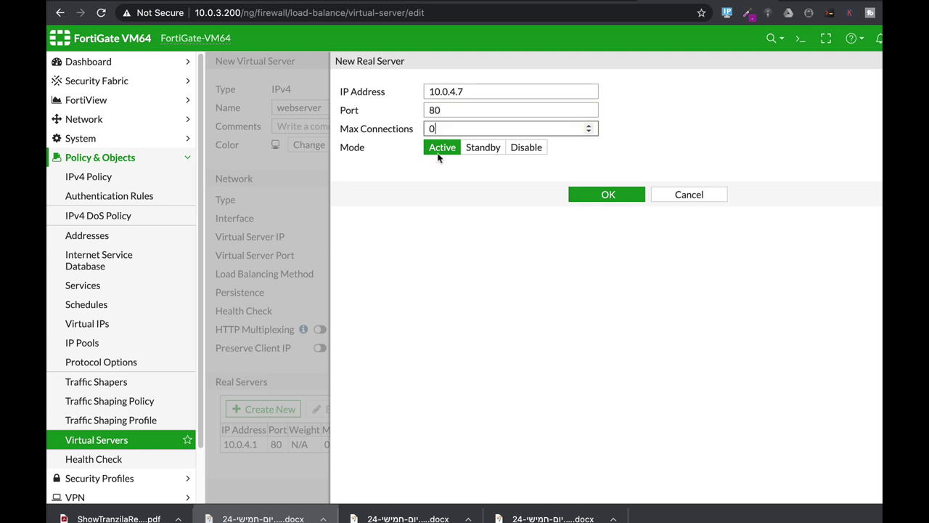
left_click(594, 196)
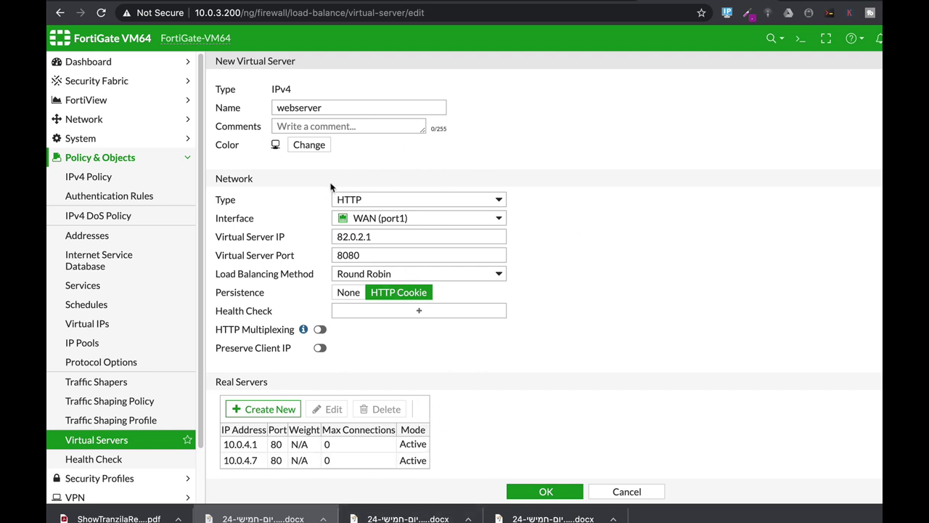
left_click(546, 492)
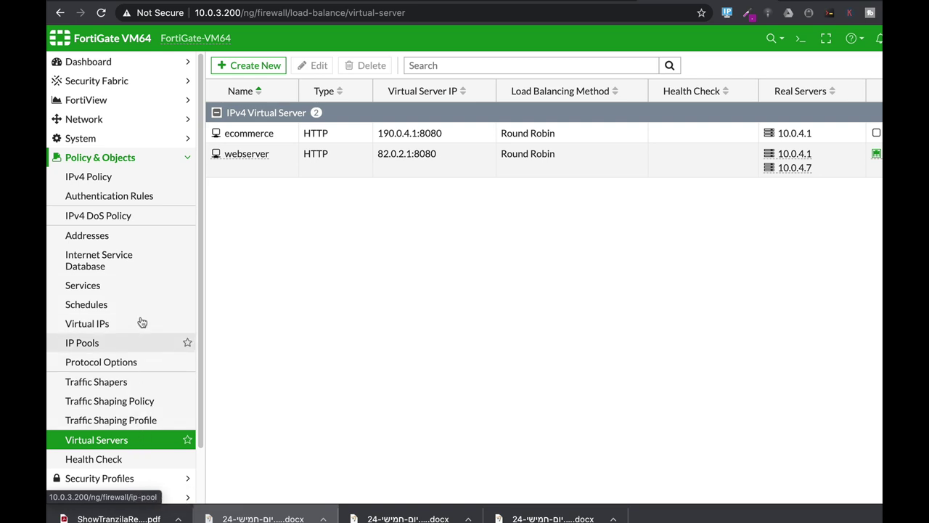
- Start a new IPv4 policy named webwserverbalnce with WAN (port1) as the incoming interface
left_click(129, 158)
left_click(128, 177)
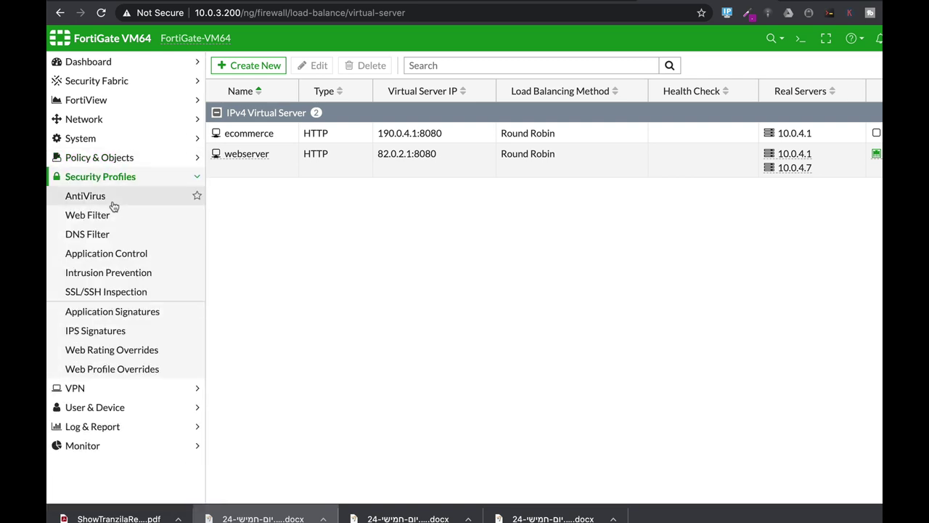
left_click(115, 158)
left_click(109, 180)
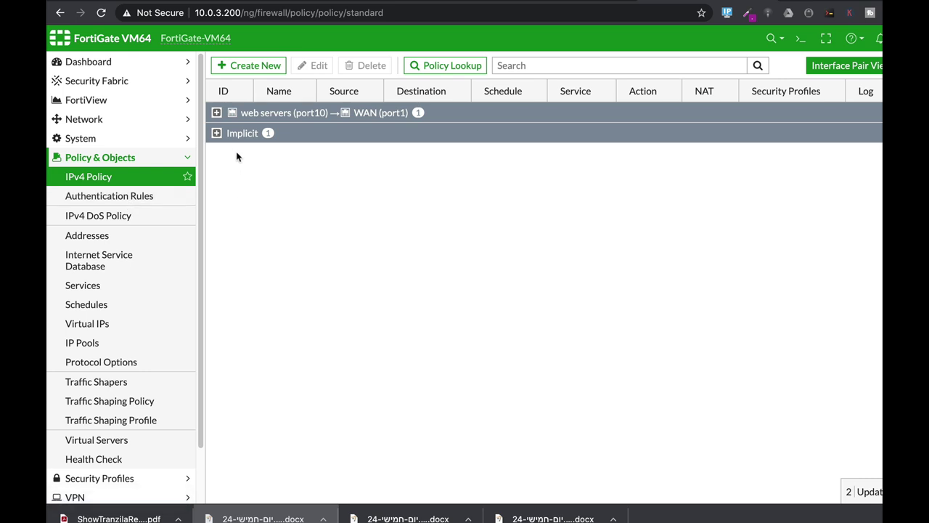
left_click(270, 66)
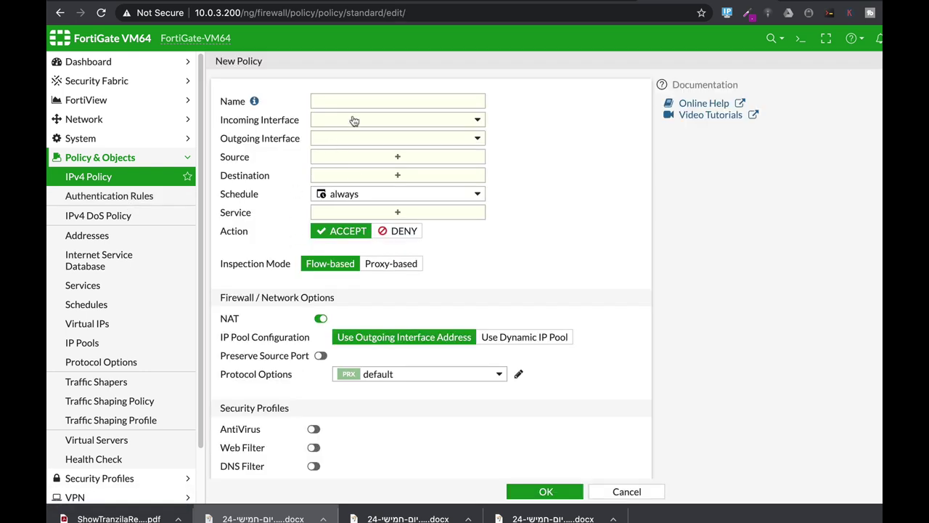
left_click(337, 101)
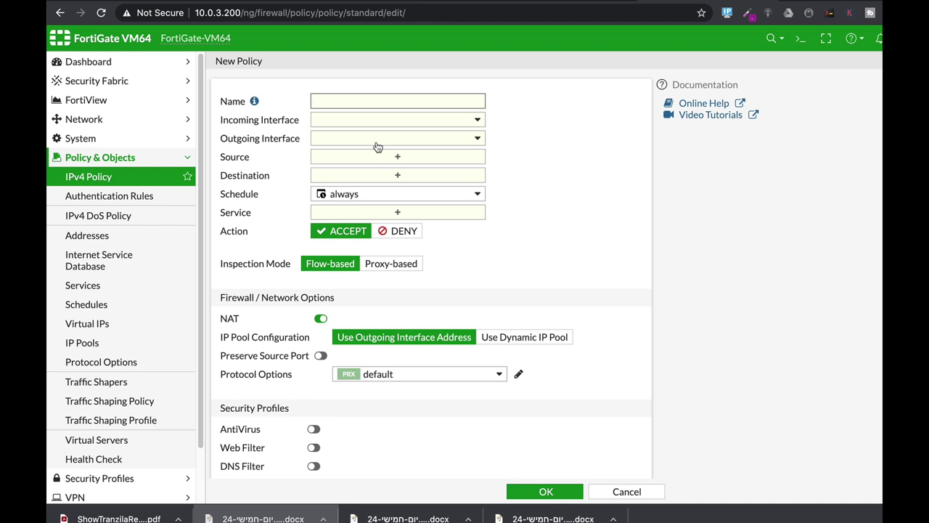
type("webwserverbalnce")
left_click(404, 120)
left_click(348, 158)
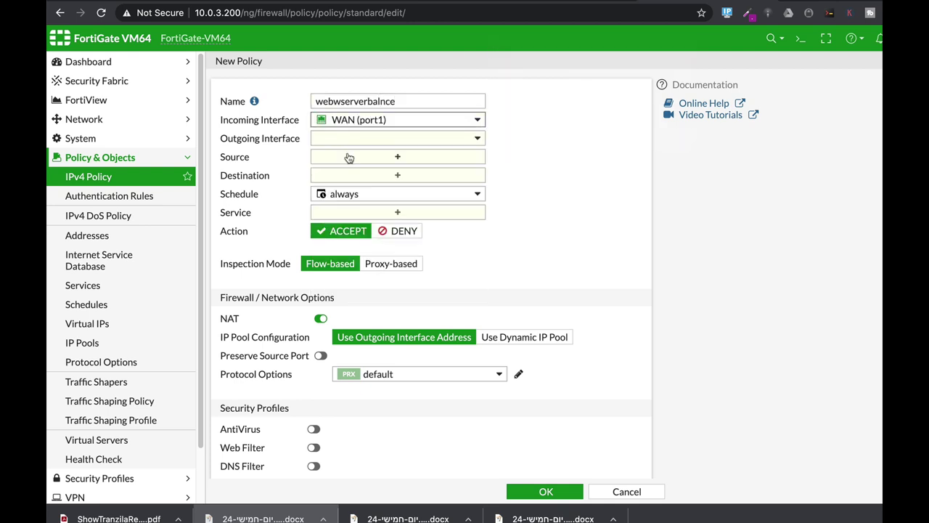
- Set the policy's outgoing interface to web servers (port10) and its source address to all
left_click(349, 133)
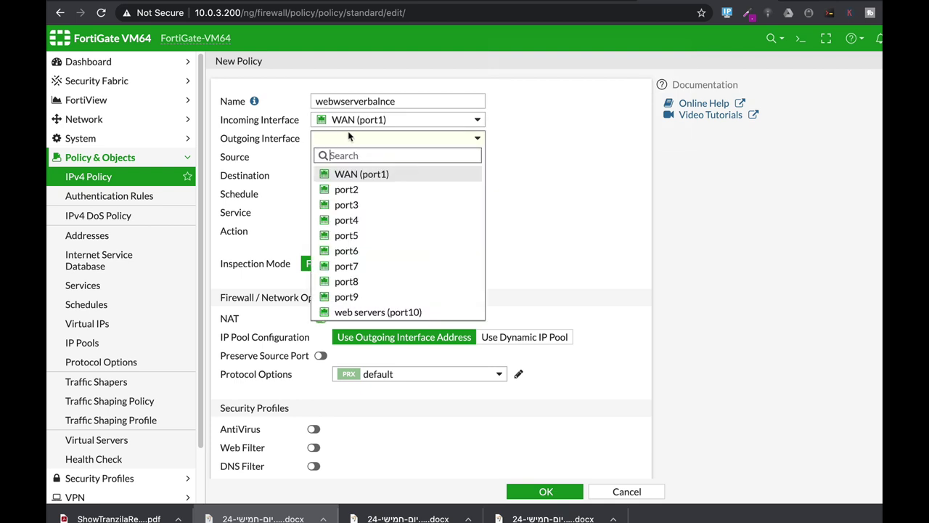
left_click(350, 311)
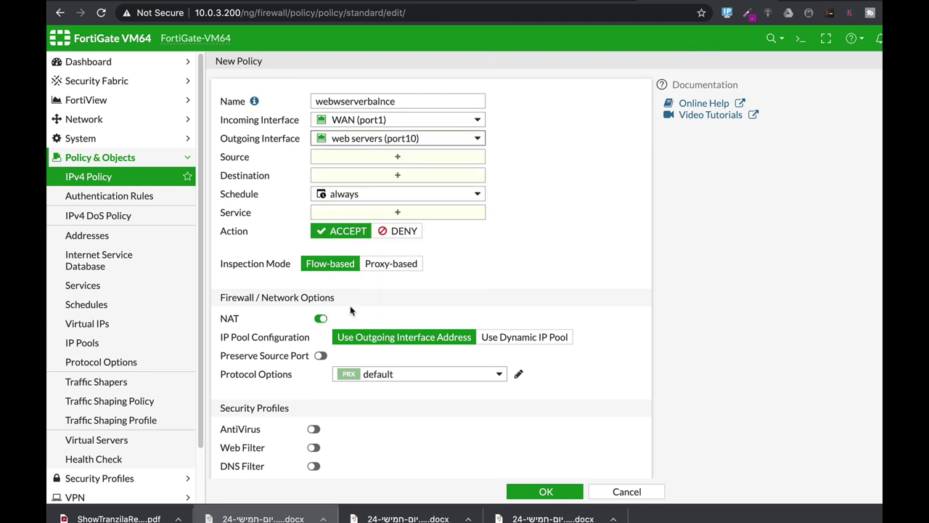
left_click(354, 158)
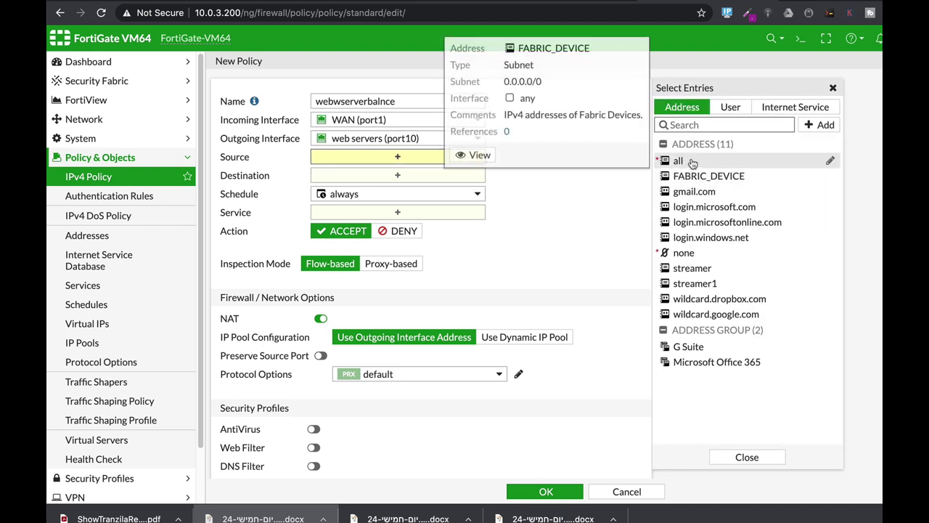
left_click(678, 161)
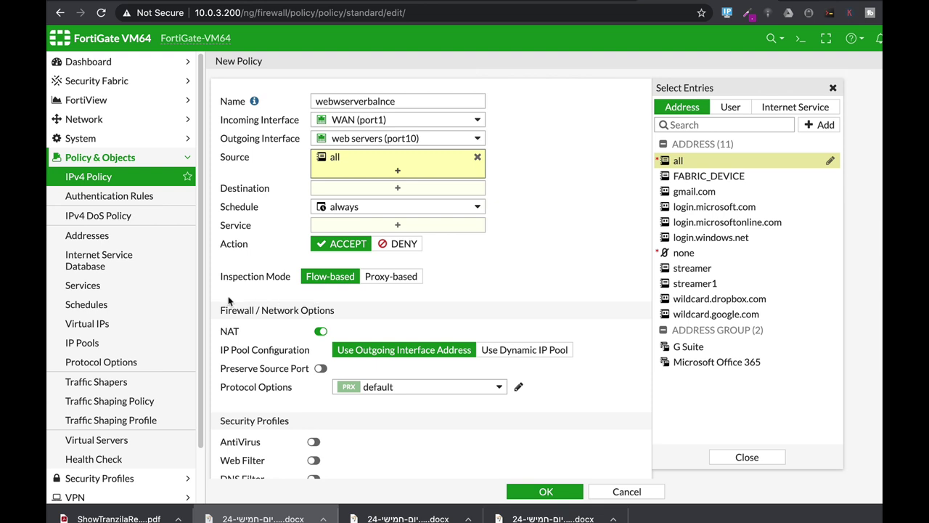
- Switch the policy's inspection mode to Proxy-based and set the webserver virtual server as the destination
left_click(398, 276)
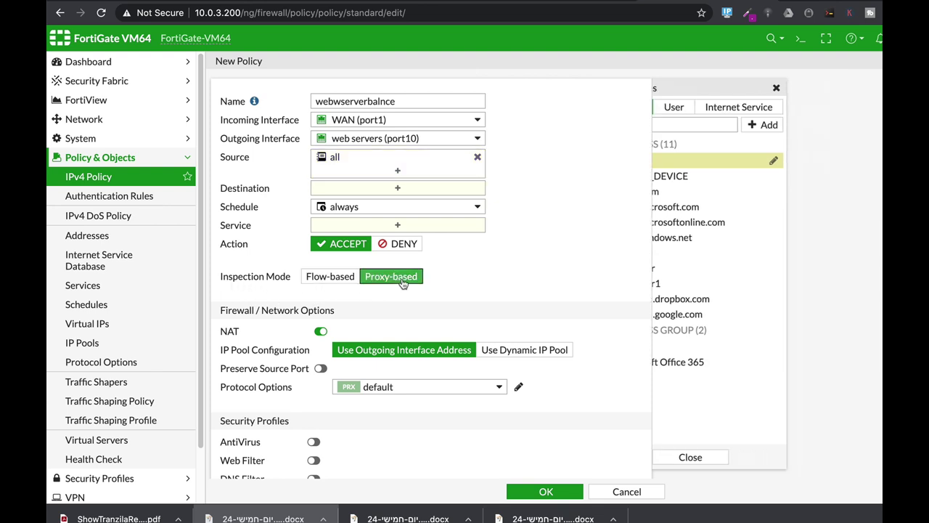
left_click(392, 190)
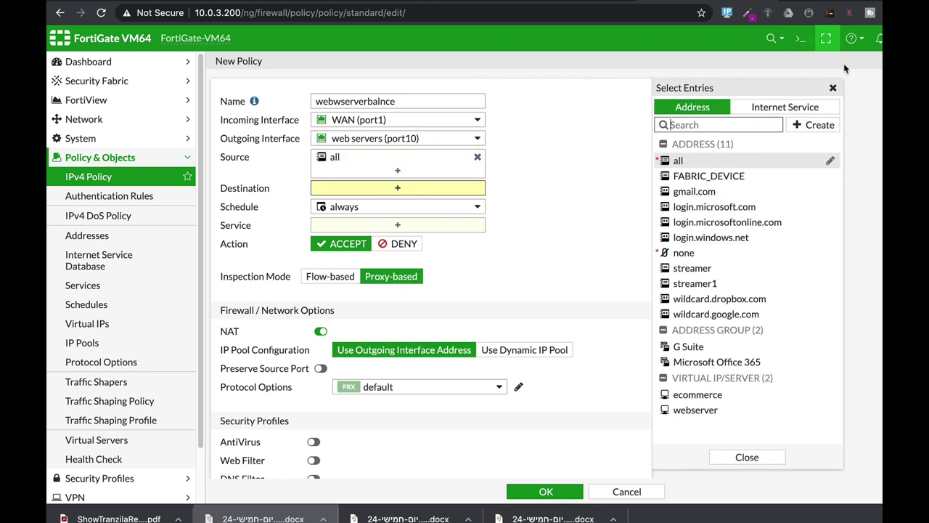
left_click(694, 411)
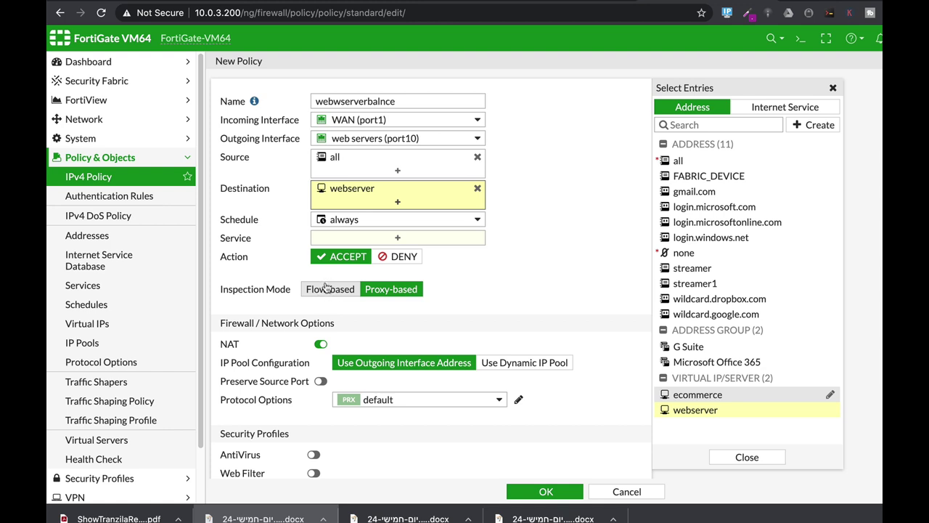
- Set the policy's service to ALL
left_click(411, 240)
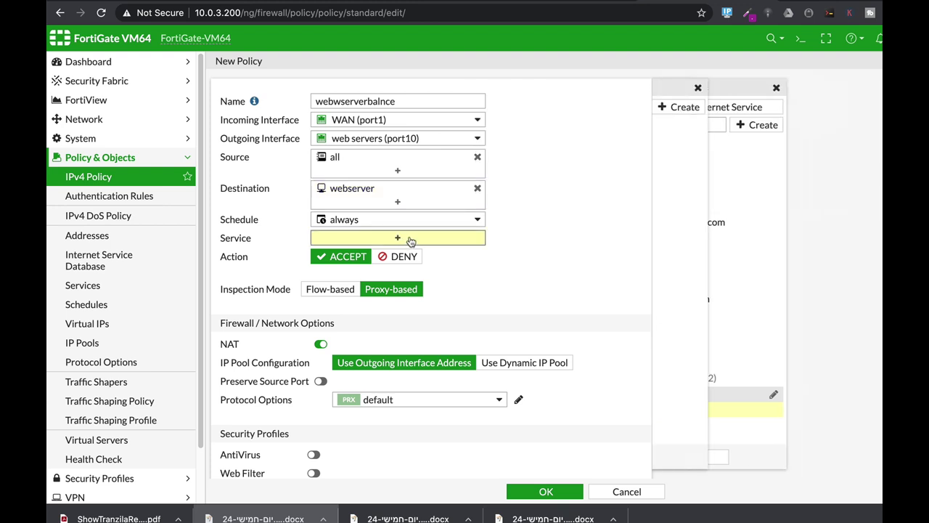
left_click(675, 154)
left_click(455, 286)
- Enable the AntiVirus, Web Filter, DNS Filter and Application Control security profiles for the policy, each with the default profile
scroll(455, 286, "down", 1)
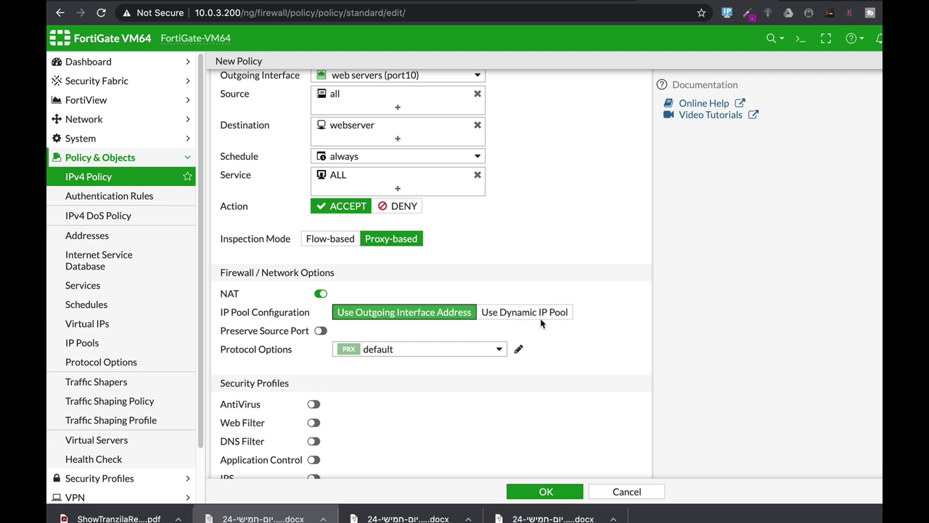
scroll(586, 390, "down", 2)
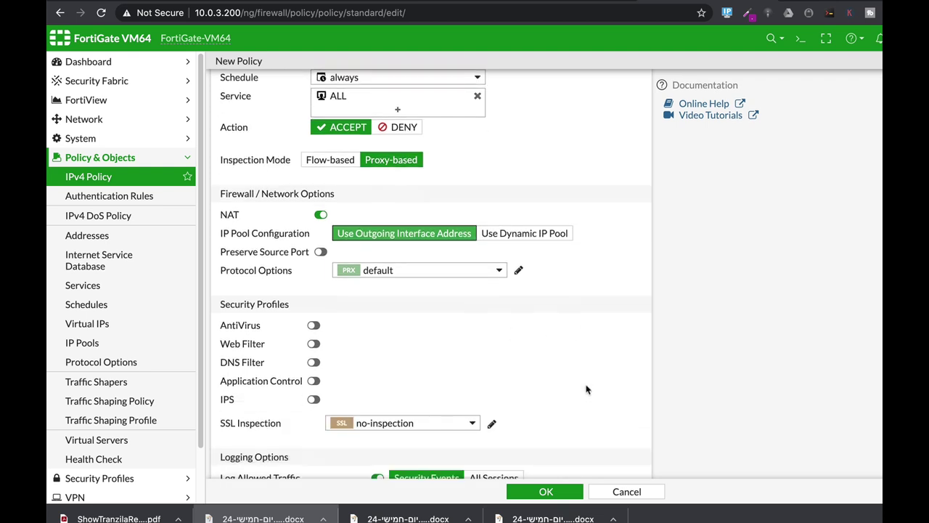
left_click(313, 289)
left_click(313, 308)
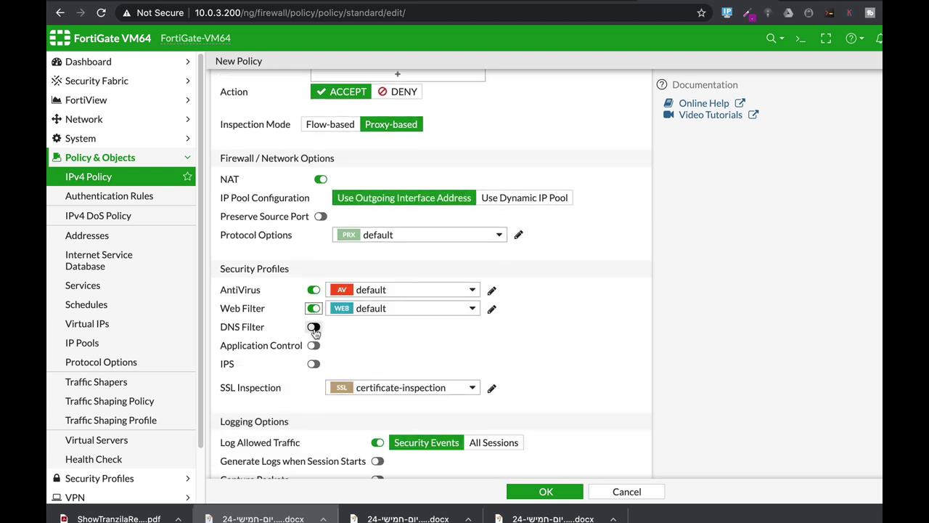
left_click(313, 327)
left_click(313, 345)
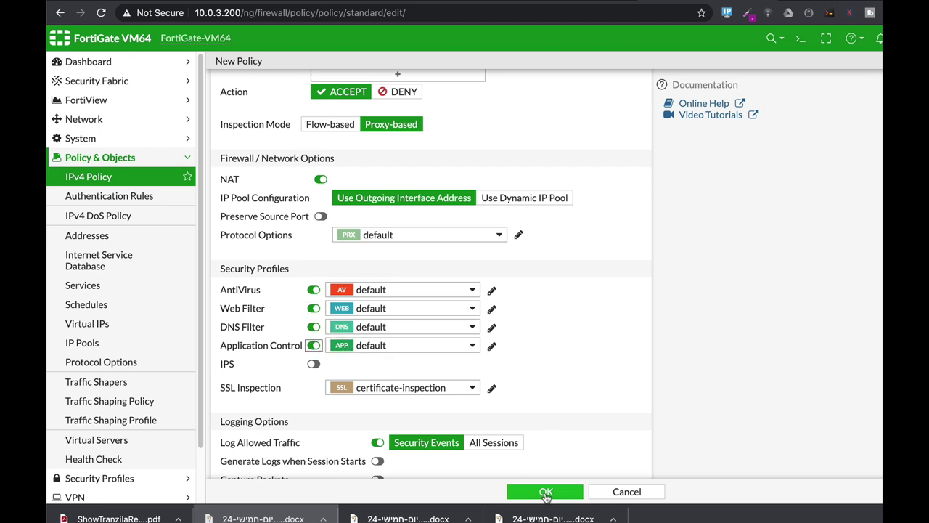